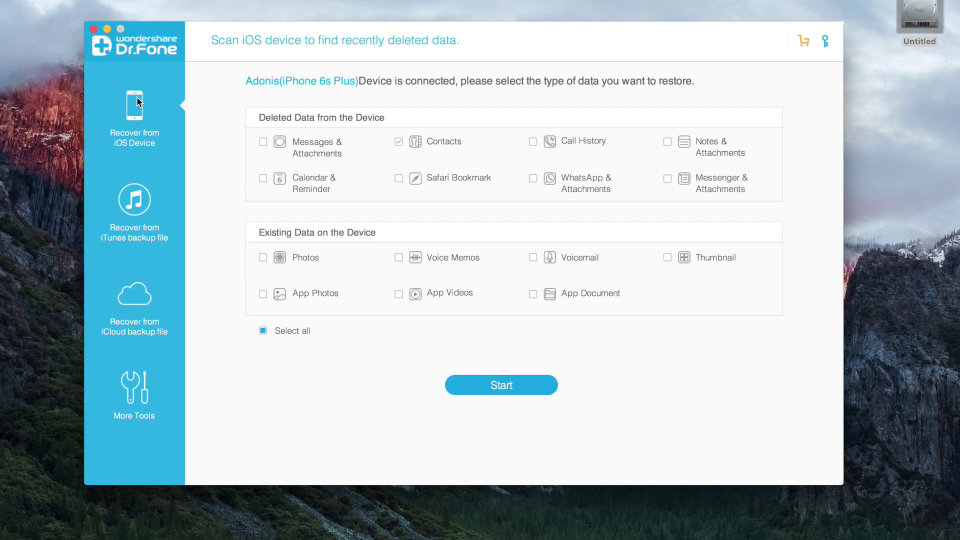
Step: Look through the iTunes, iCloud and More Tools pages, run iOS System Recovery, then return to device scanning
click(135, 203)
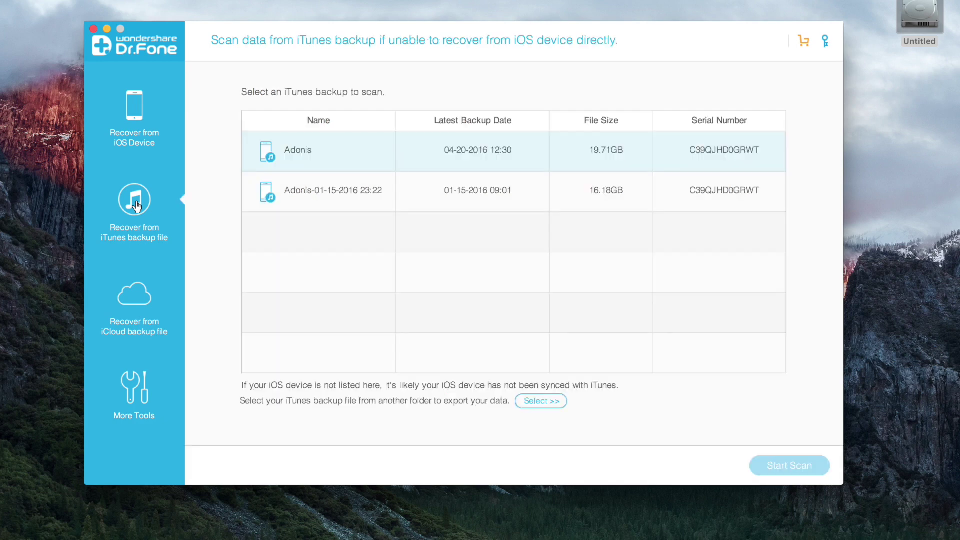
click(128, 291)
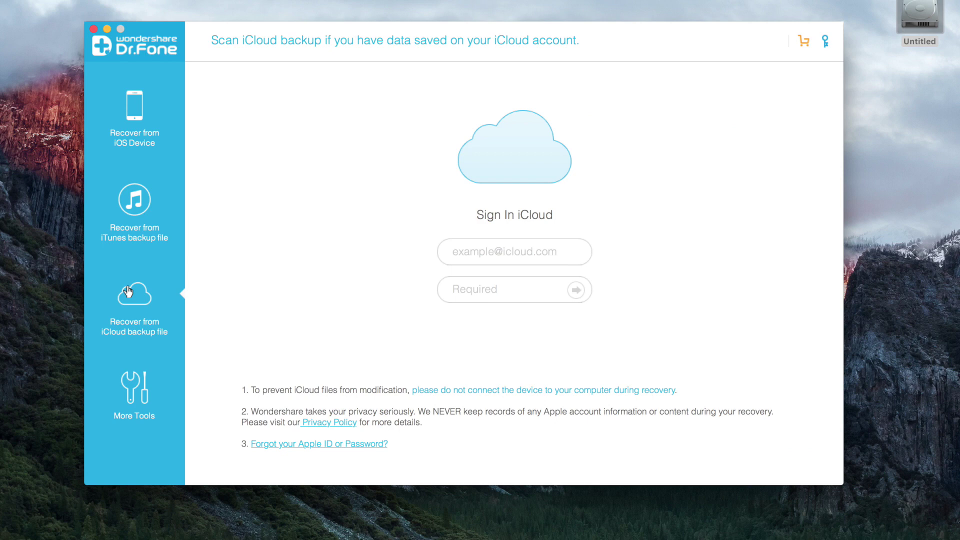
click(136, 400)
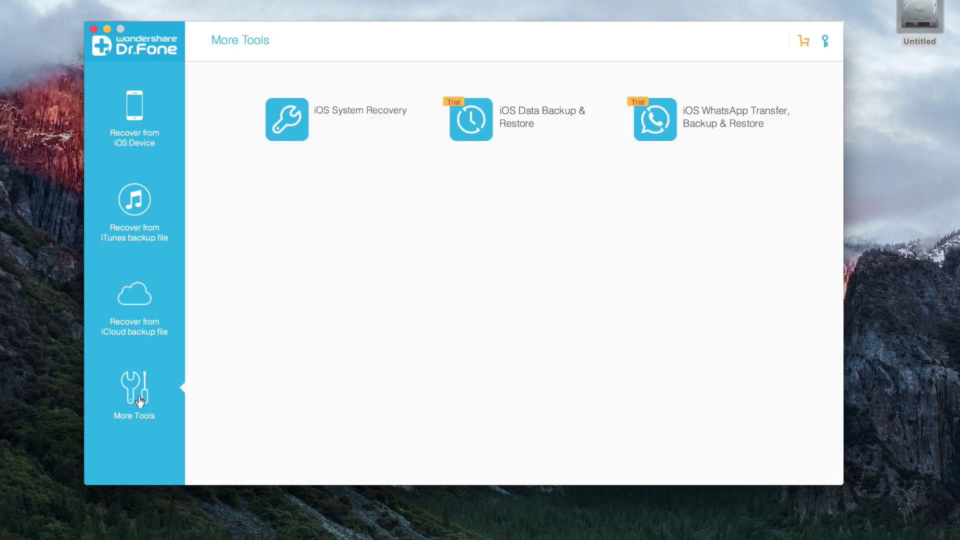
click(305, 133)
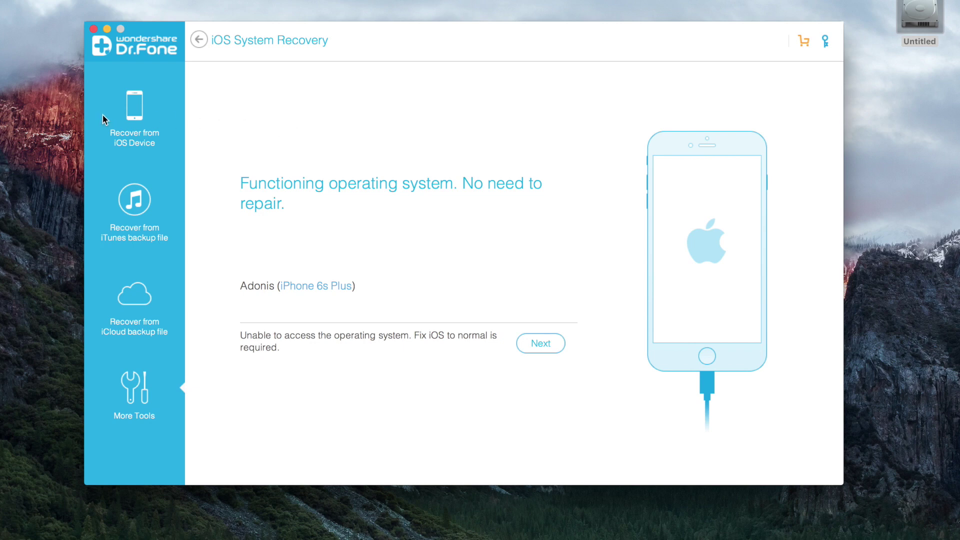
click(136, 116)
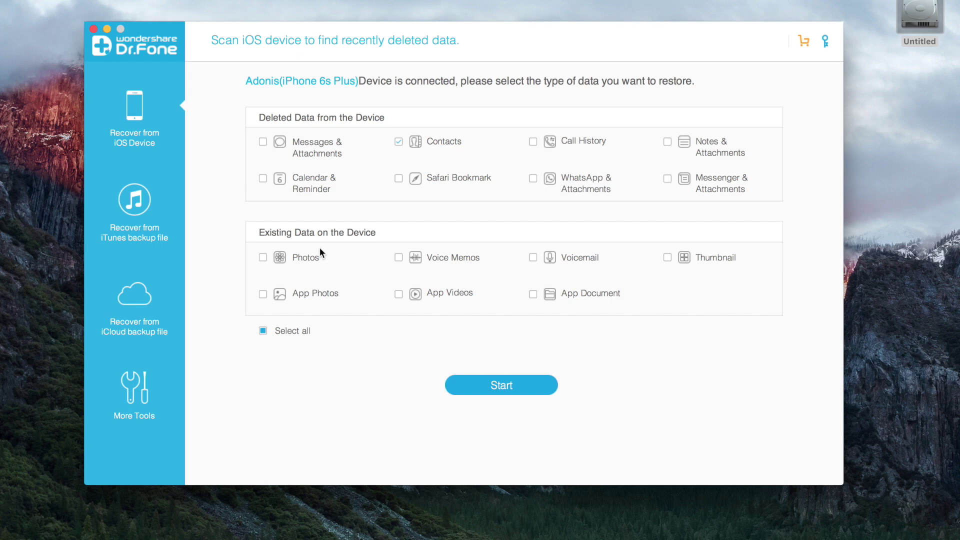
Step: Untick Select all, tick only Contacts, and start scanning the iPhone
click(263, 331)
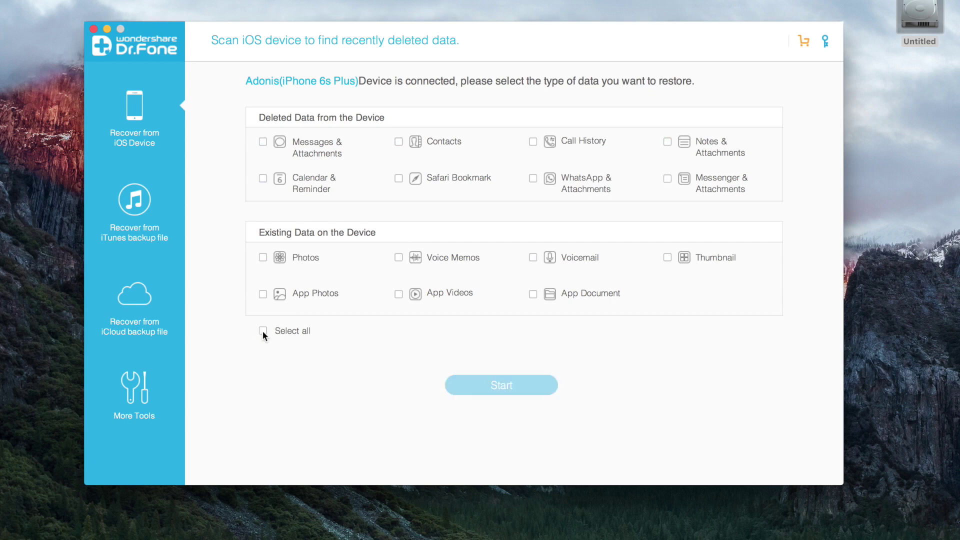
click(399, 142)
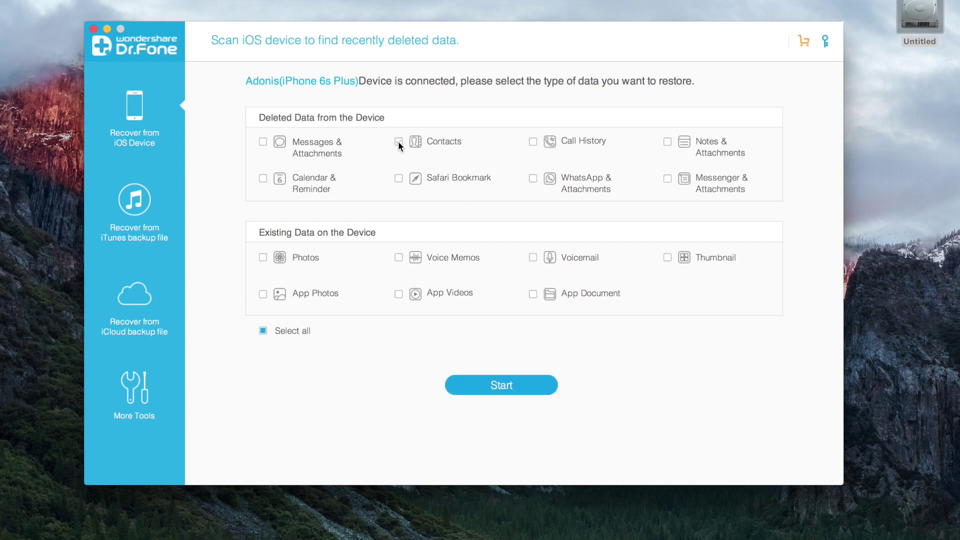
click(520, 394)
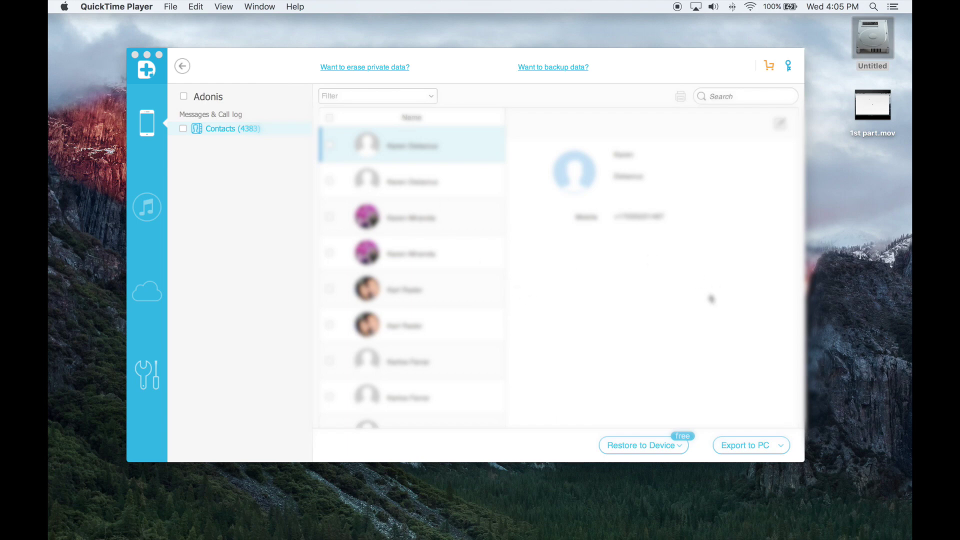
Step: Filter the results to only show deleted contacts and tick them for export
click(384, 102)
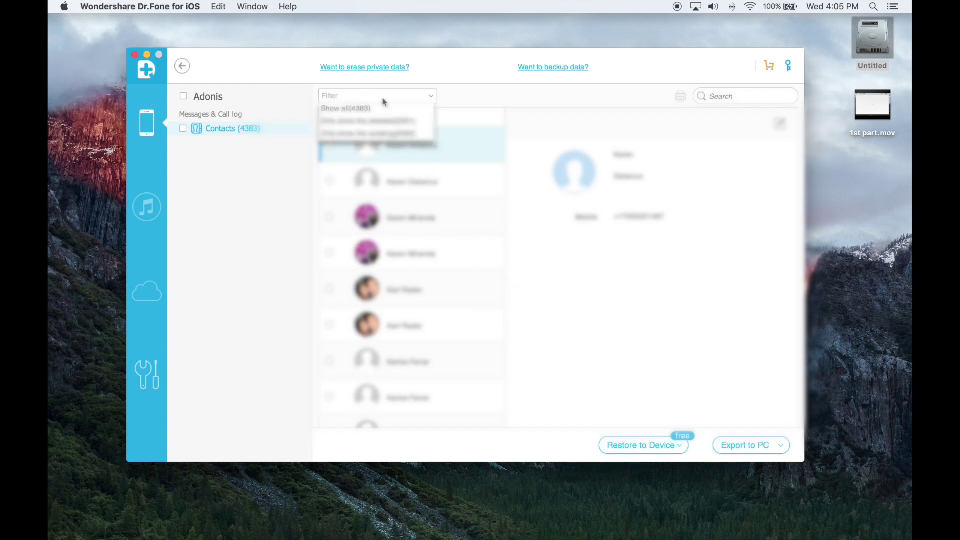
click(385, 126)
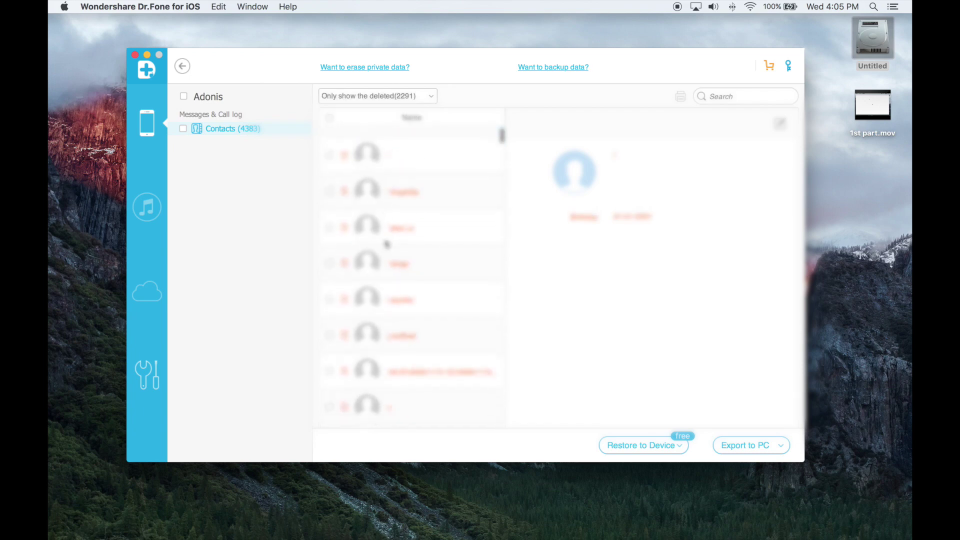
scroll(386, 244, down, 10)
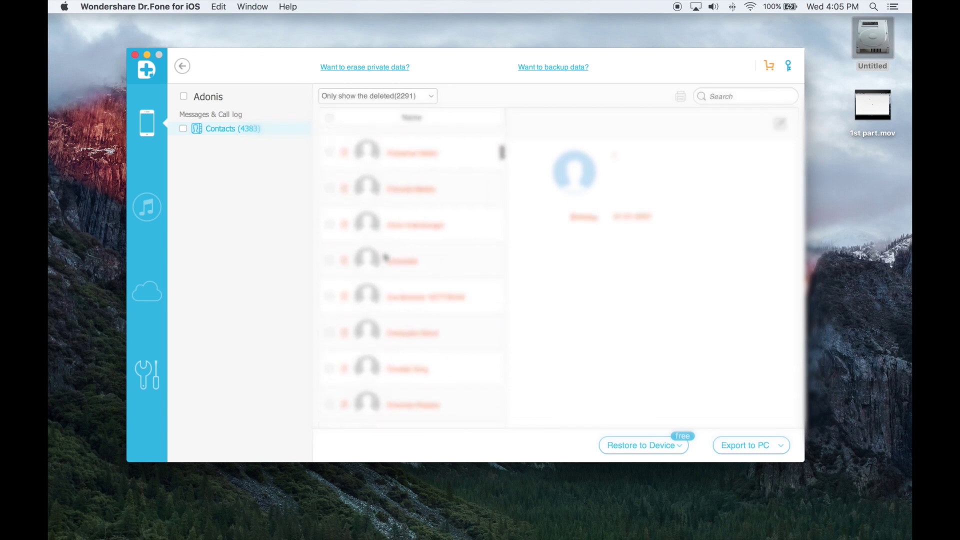
scroll(387, 274, down, 10)
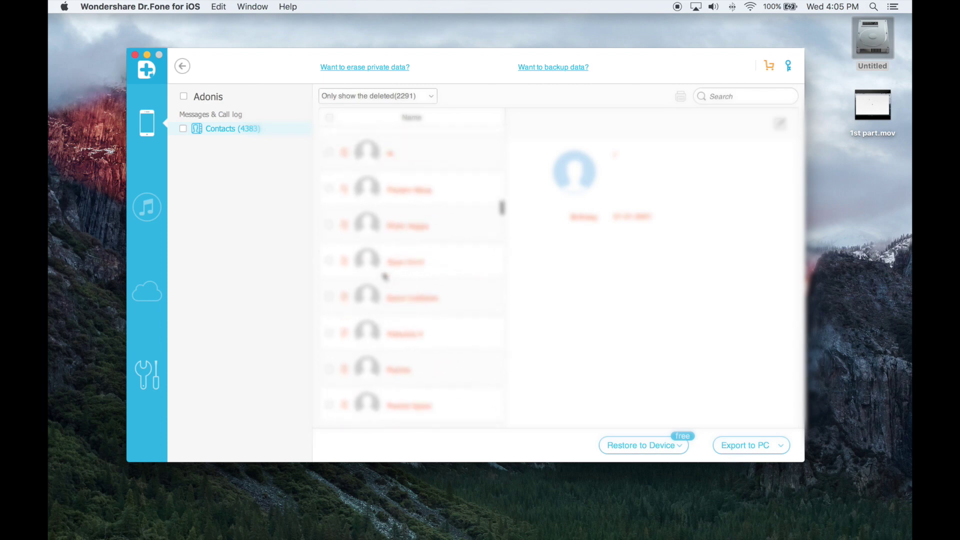
scroll(386, 275, down, 10)
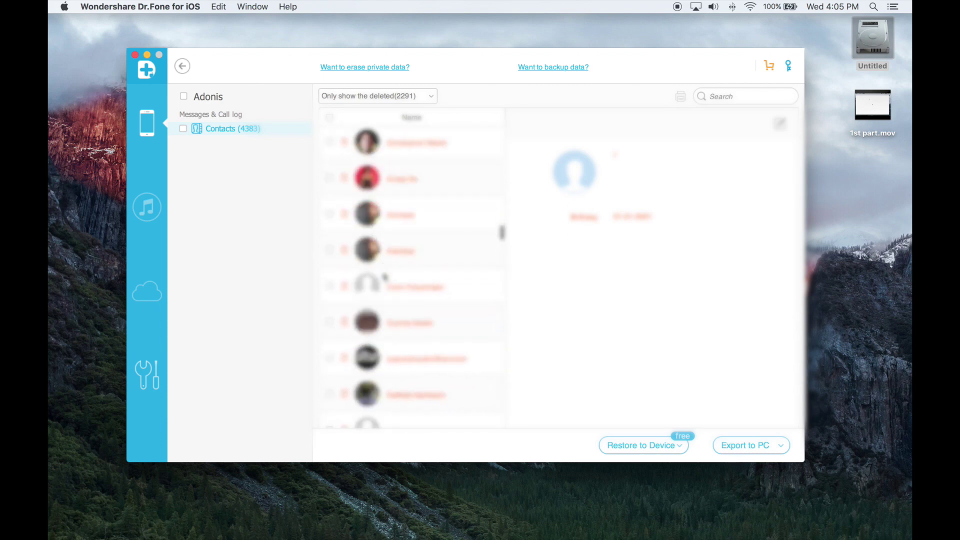
click(331, 217)
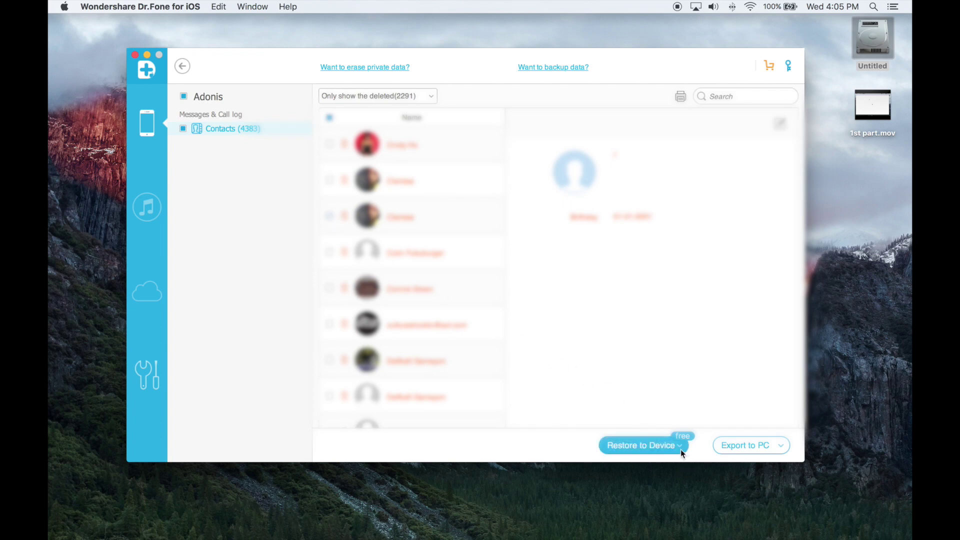
Step: Export the selected contacts to the computer, saving them to the Desktop
click(750, 451)
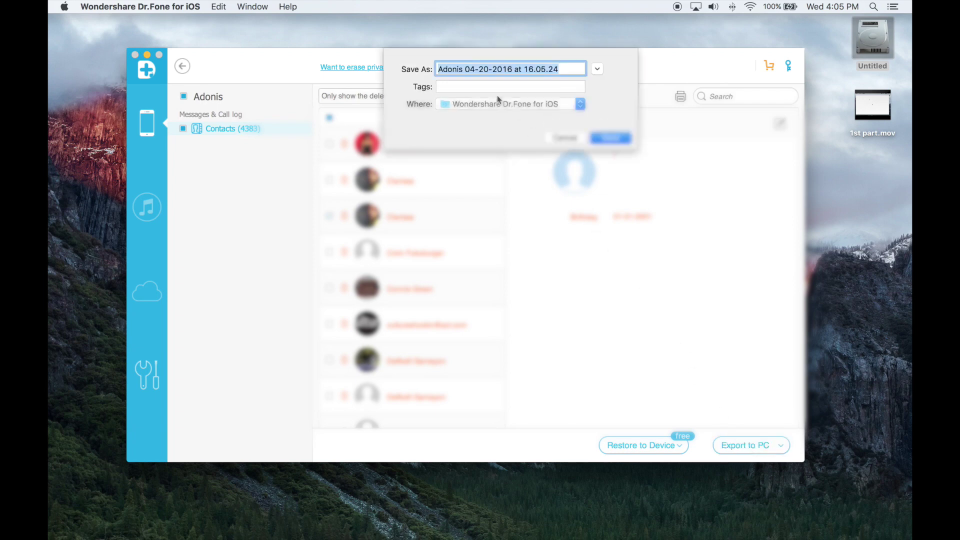
click(498, 104)
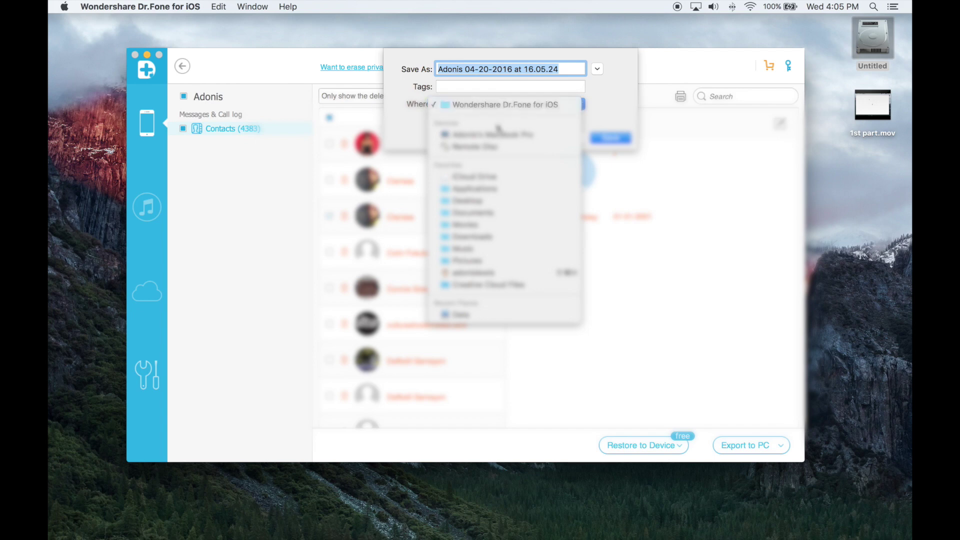
click(497, 202)
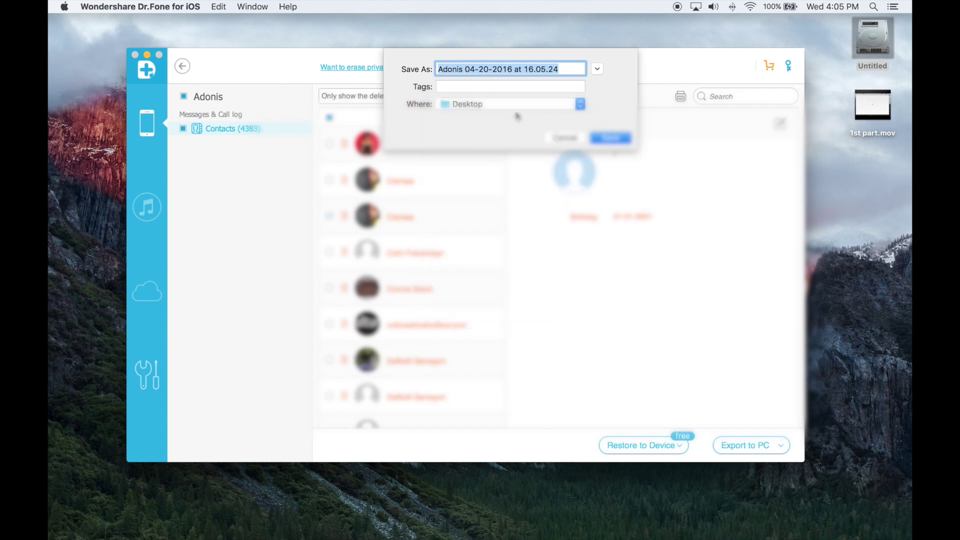
click(623, 140)
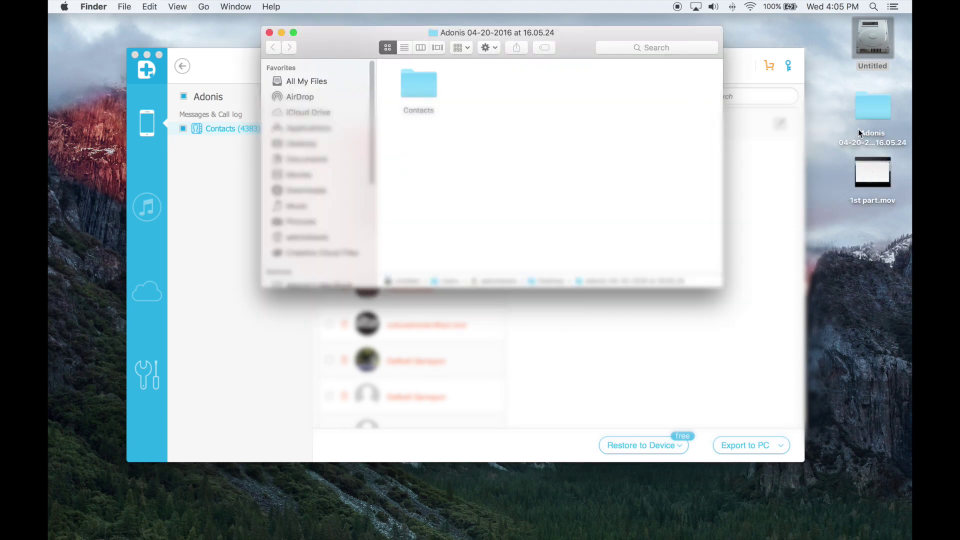
Step: Open the export's Contacts subfolder and view the CSV export folder
click(872, 107)
double_click(425, 85)
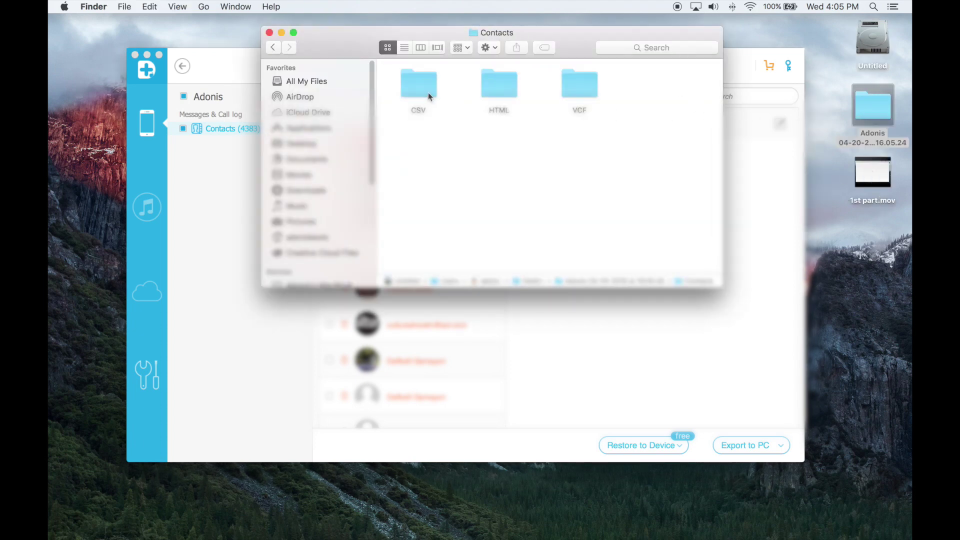
double_click(429, 90)
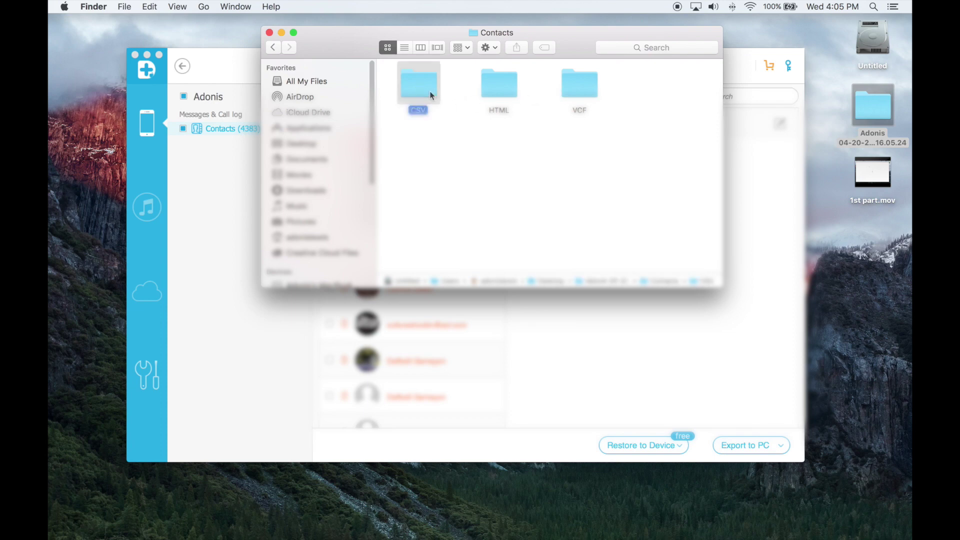
Step: Check the HTML and VCF export folders in turn
click(273, 46)
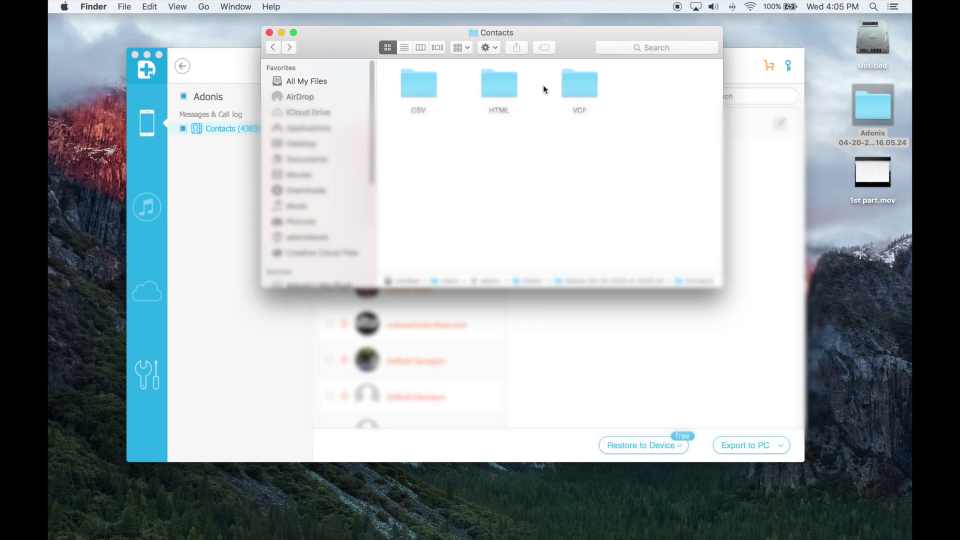
double_click(506, 78)
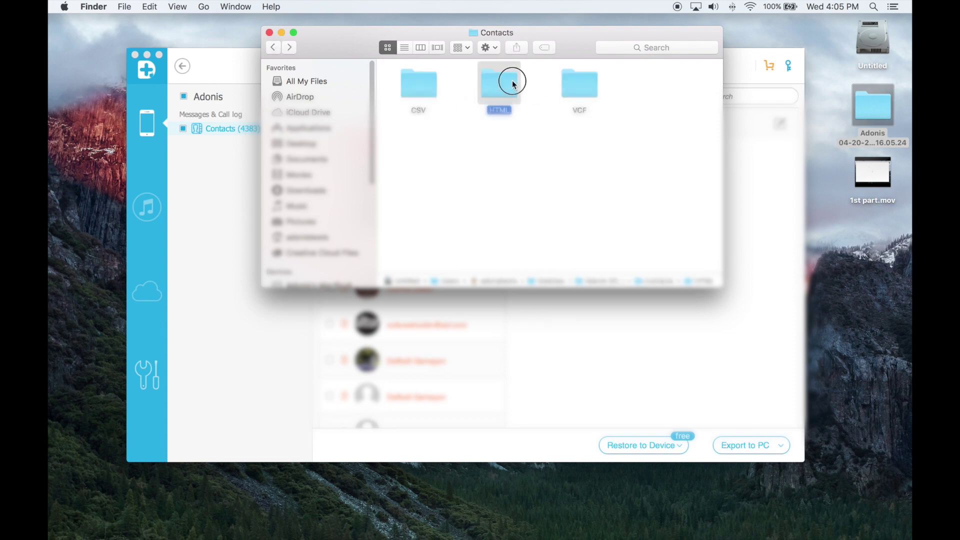
click(272, 48)
double_click(591, 74)
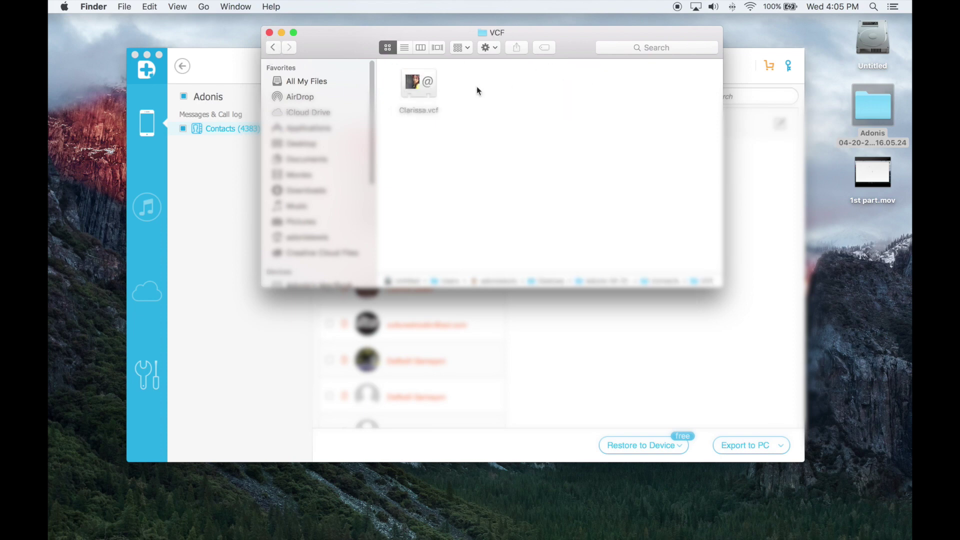
click(273, 47)
Step: Back out to the top export folder, close Finder, and leave the Dr.Fone results
click(274, 49)
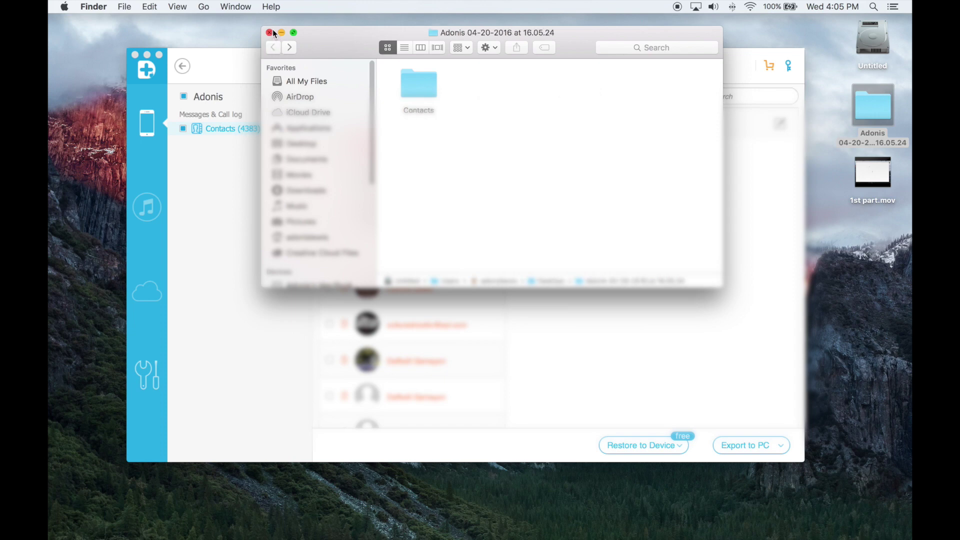
click(269, 33)
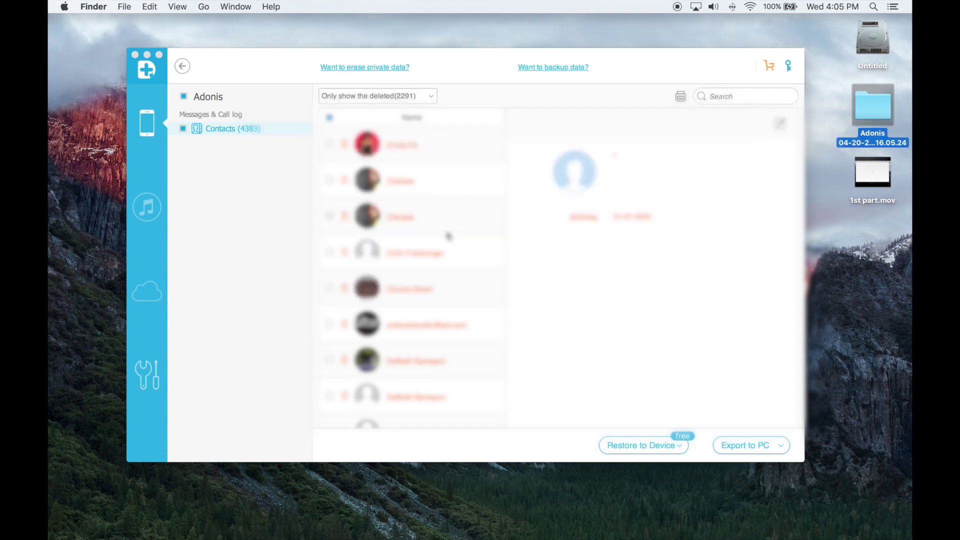
click(181, 68)
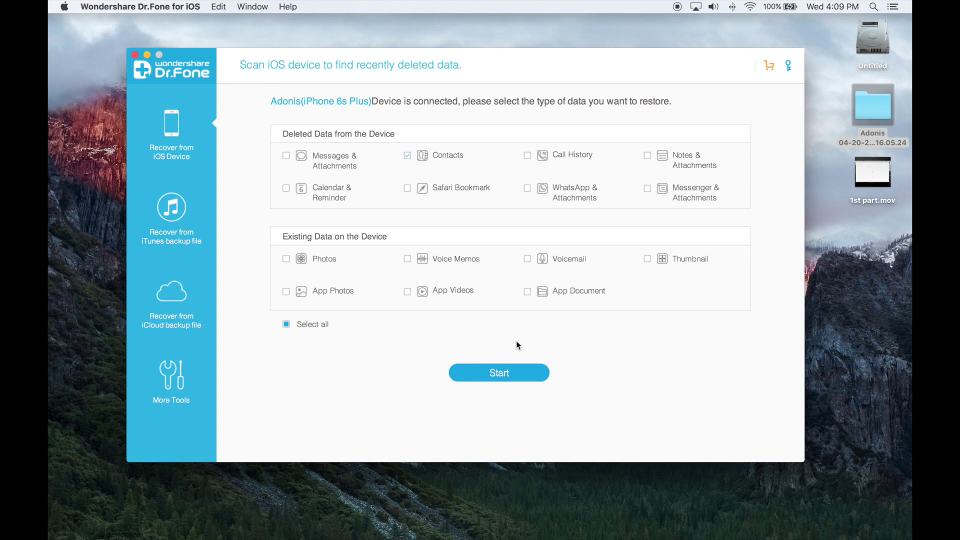
Step: Start a new scan of the iPhone from the data-type selection page
click(498, 373)
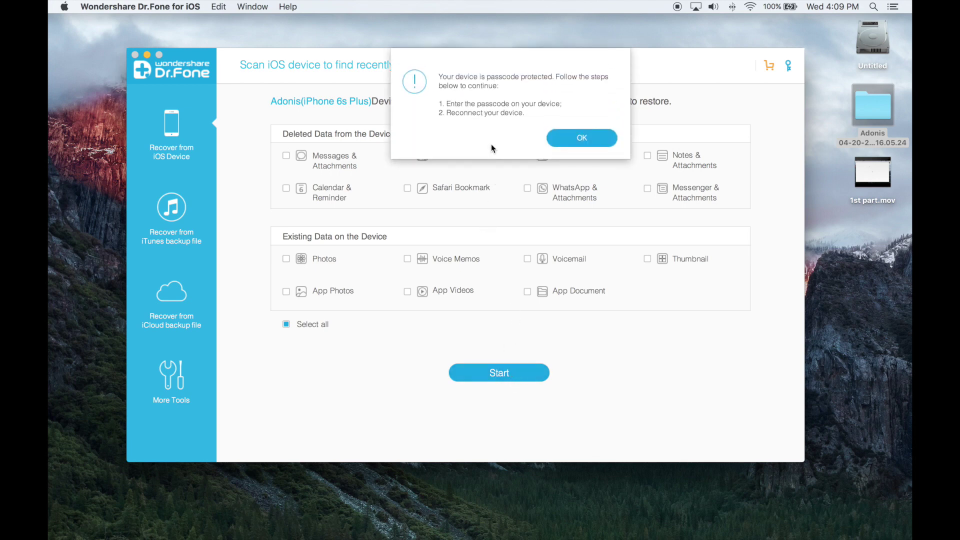